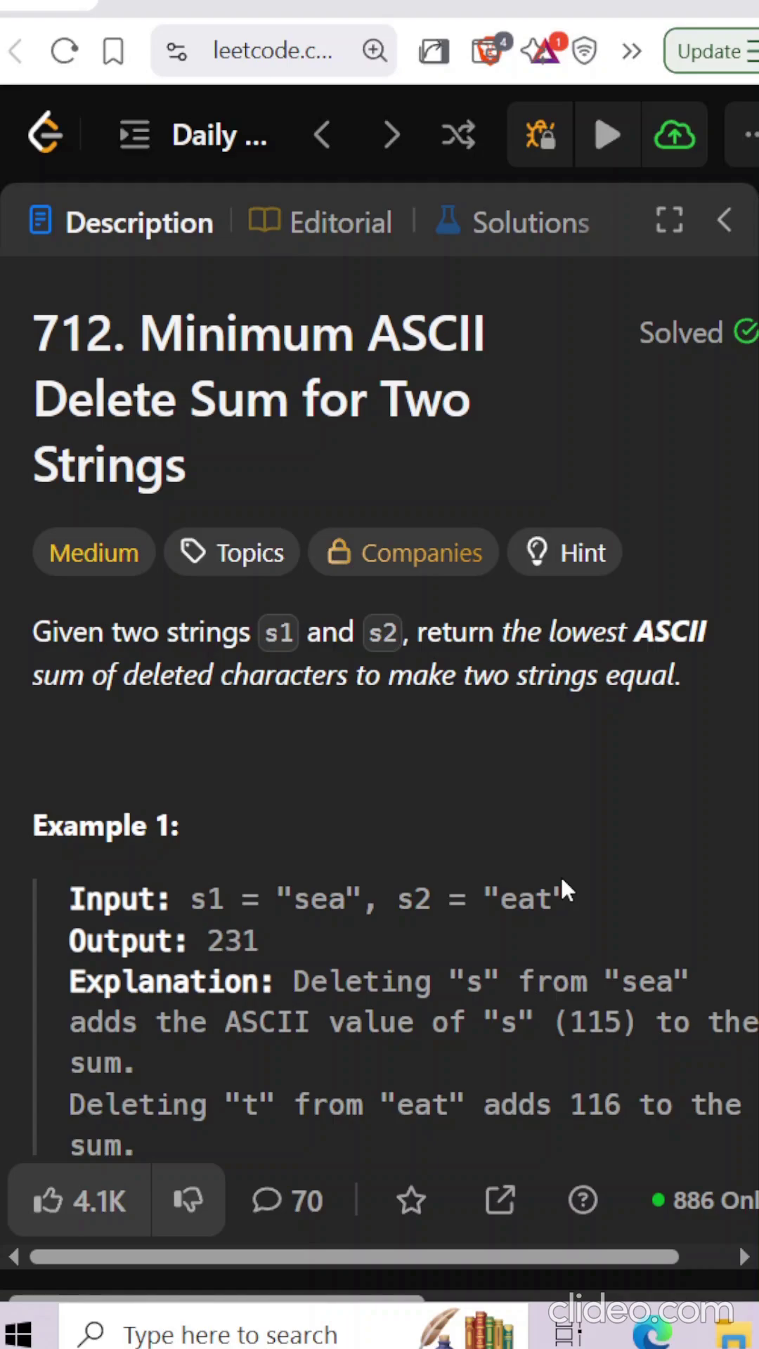
{"action": "scroll", "coordinate": [424, 750], "scroll_direction": "down", "scroll_amount": 3}
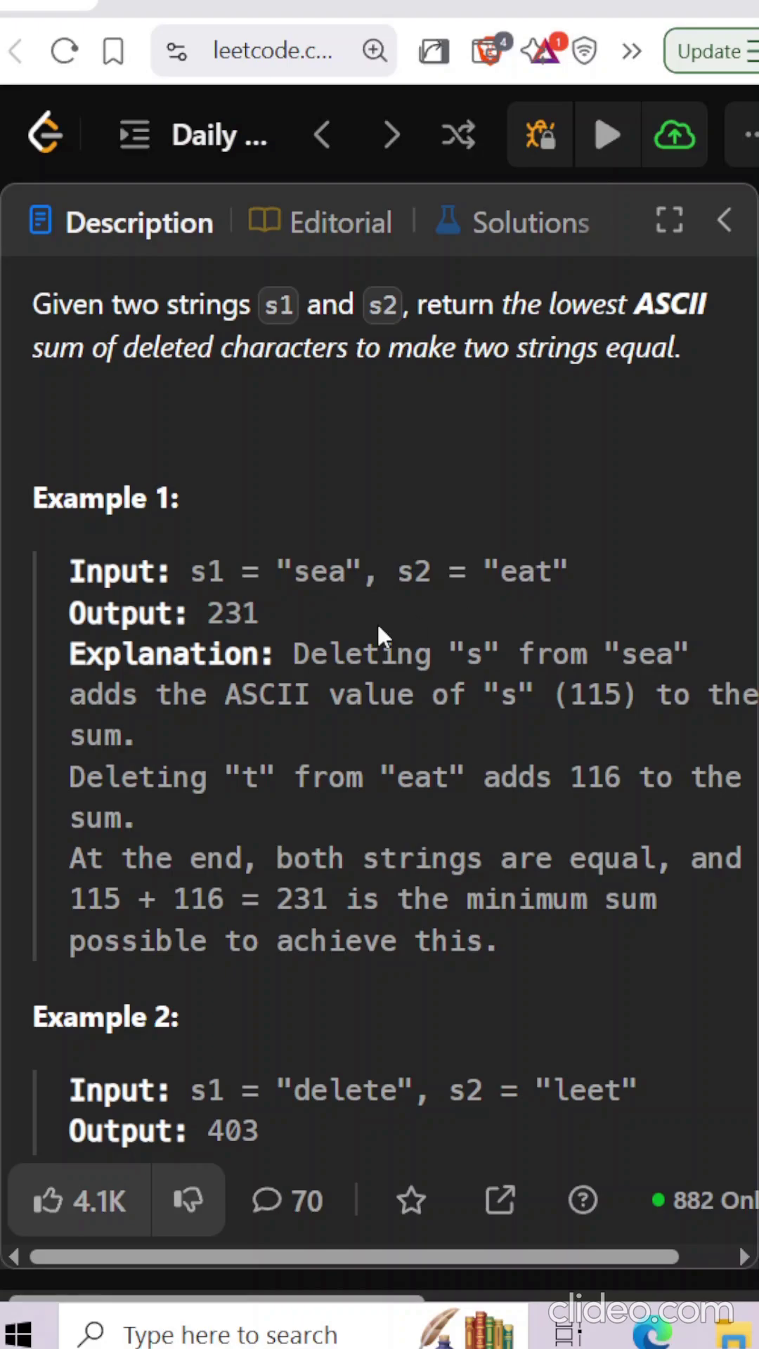
Step: In Example 1, highlight 's' in "sea", 't' in "eat", and the total 231
{"action": "left_click_drag", "start_coordinate": [295, 570], "coordinate": [310, 571]}
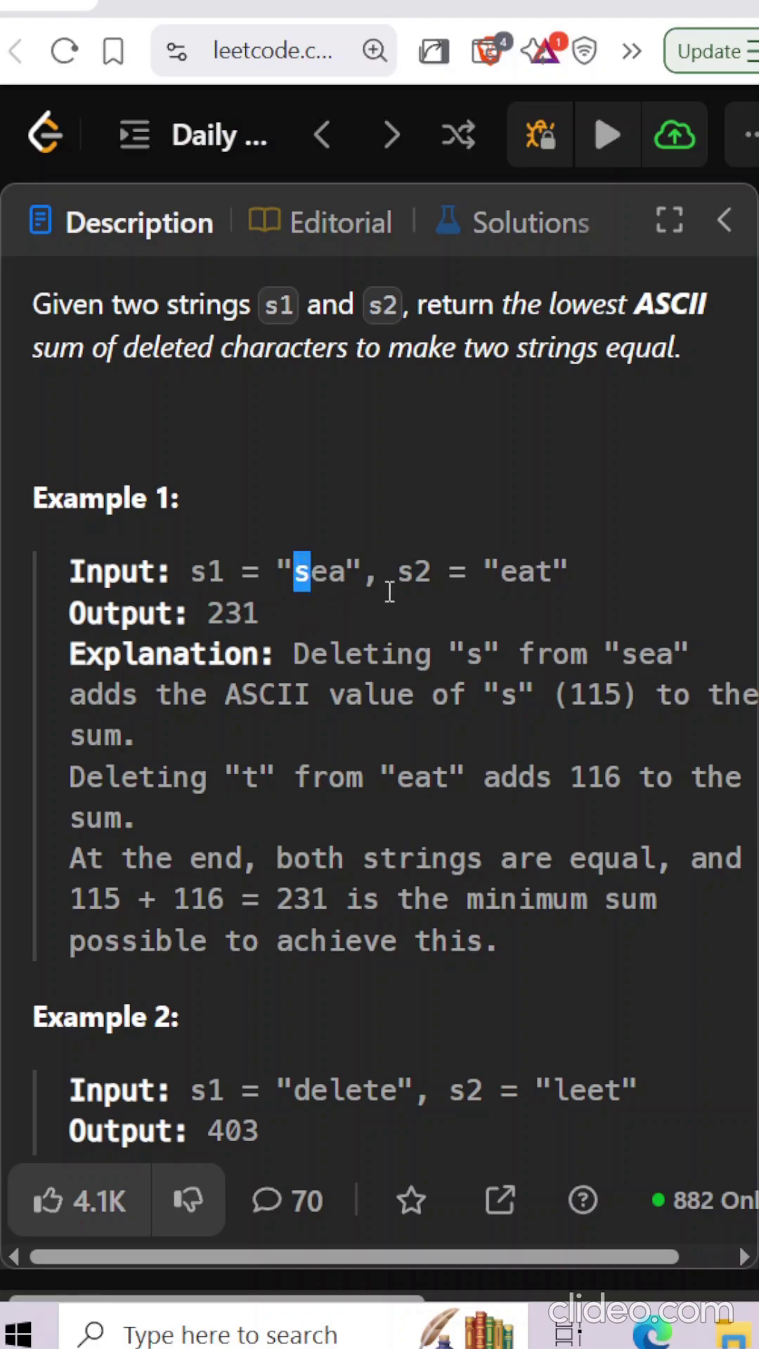
{"action": "left_click_drag", "start_coordinate": [534, 569], "coordinate": [552, 569]}
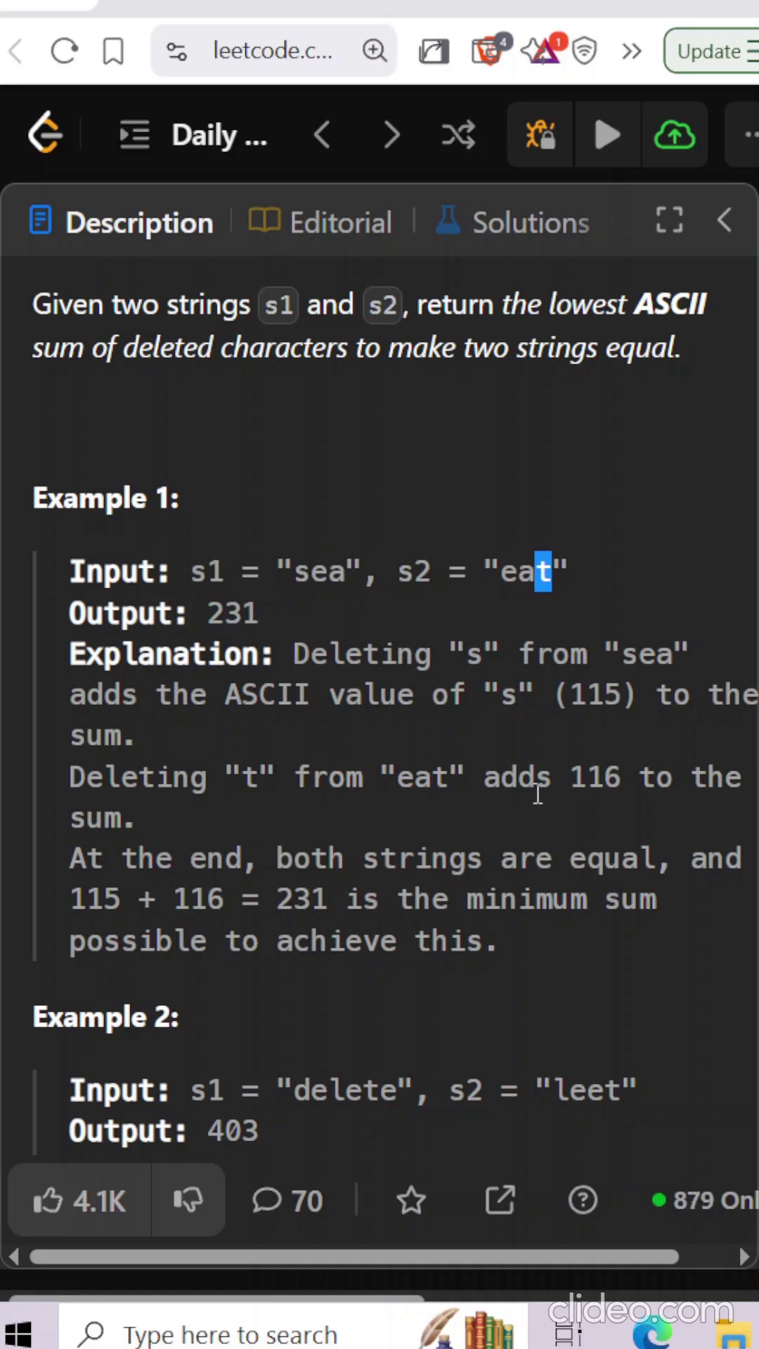
{"action": "mouse_move", "coordinate": [329, 899]}
{"action": "left_mouse_down"}
{"action": "mouse_move", "coordinate": [287, 899]}
{"action": "mouse_move", "coordinate": [362, 898]}
{"action": "left_mouse_up"}
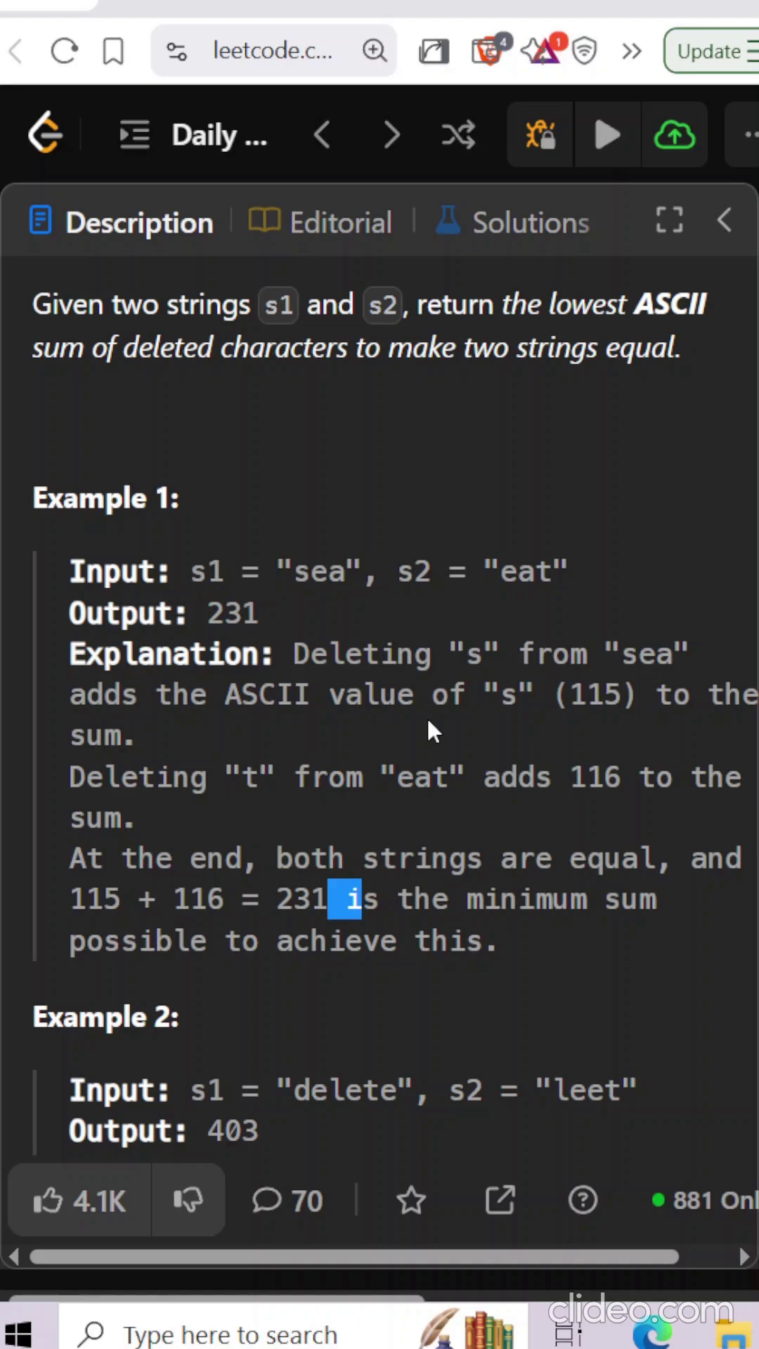
{"action": "scroll", "coordinate": [430, 729], "scroll_direction": "down", "scroll_amount": 2}
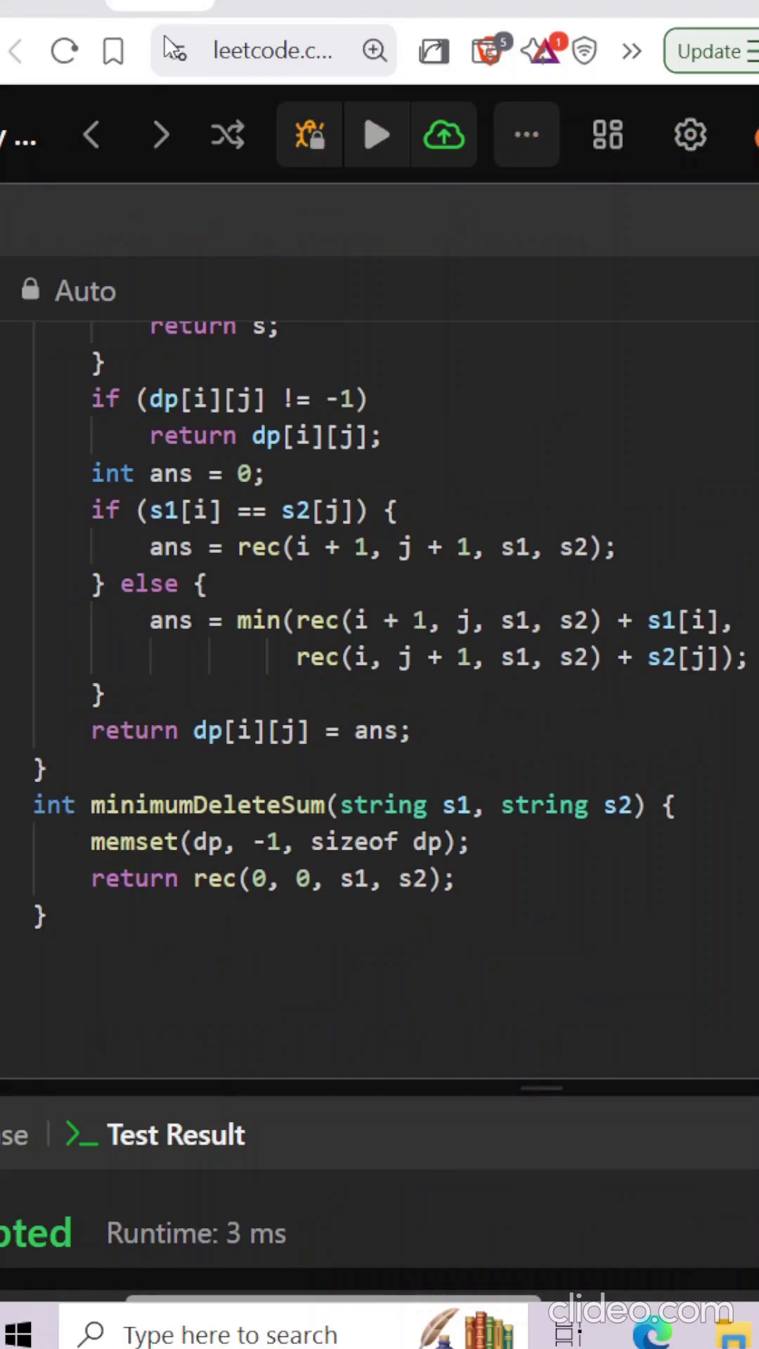
{"action": "scroll", "coordinate": [441, 676], "scroll_direction": "up", "scroll_amount": 2}
{"action": "scroll", "coordinate": [442, 680], "scroll_direction": "up", "scroll_amount": 2}
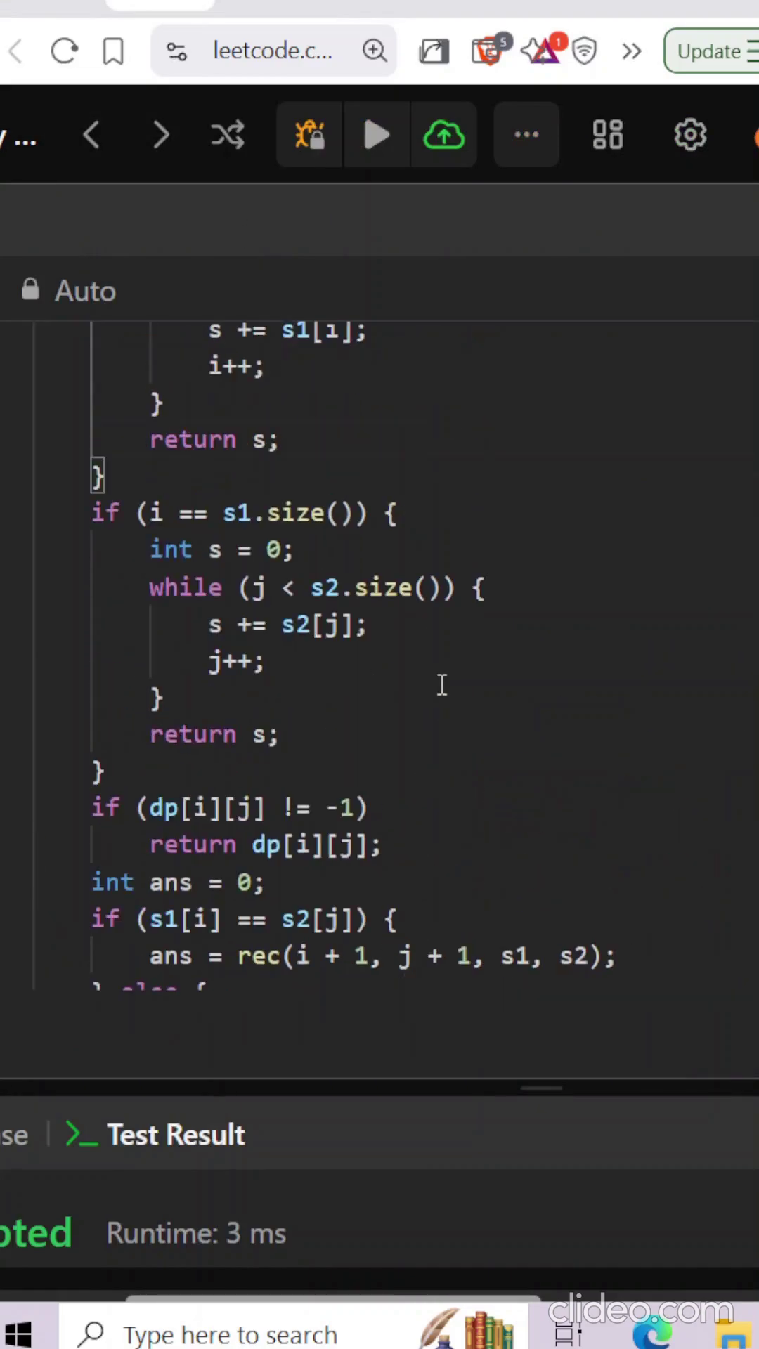
{"action": "scroll", "coordinate": [442, 686], "scroll_direction": "up", "scroll_amount": 2}
{"action": "scroll", "coordinate": [441, 686], "scroll_direction": "up", "scroll_amount": 2}
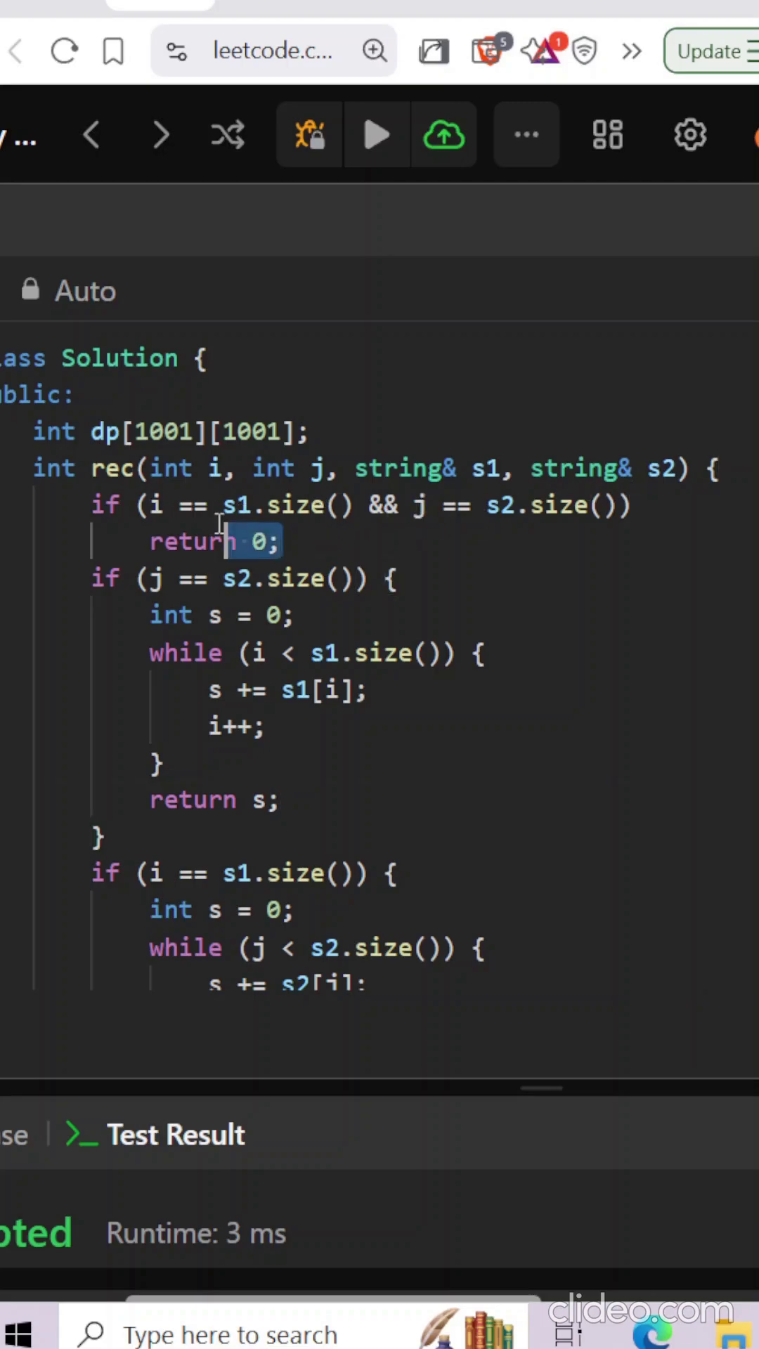
{"action": "left_click_drag", "start_coordinate": [279, 542], "coordinate": [180, 508]}
{"action": "scroll", "coordinate": [555, 555], "scroll_direction": "down", "scroll_amount": 3}
{"action": "left_click", "coordinate": [182, 419]}
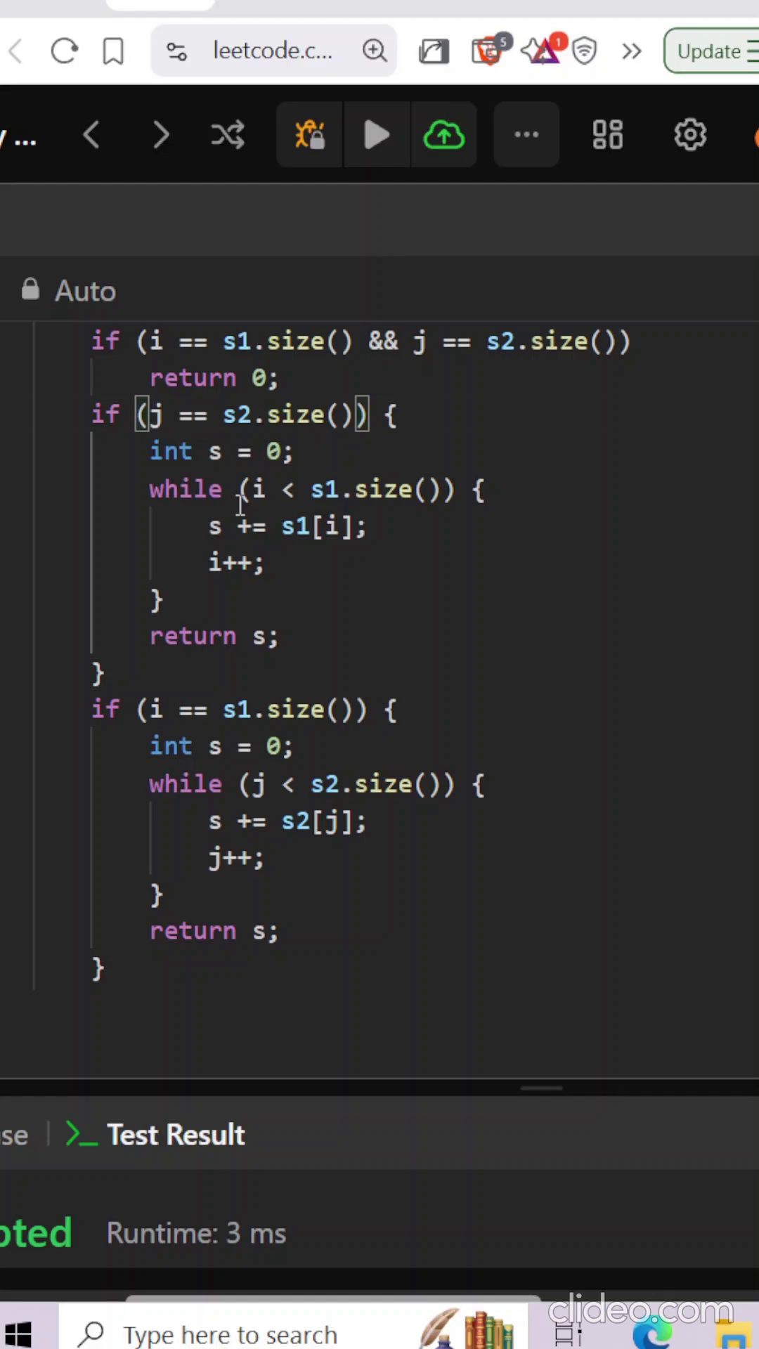
{"action": "left_click", "coordinate": [211, 452]}
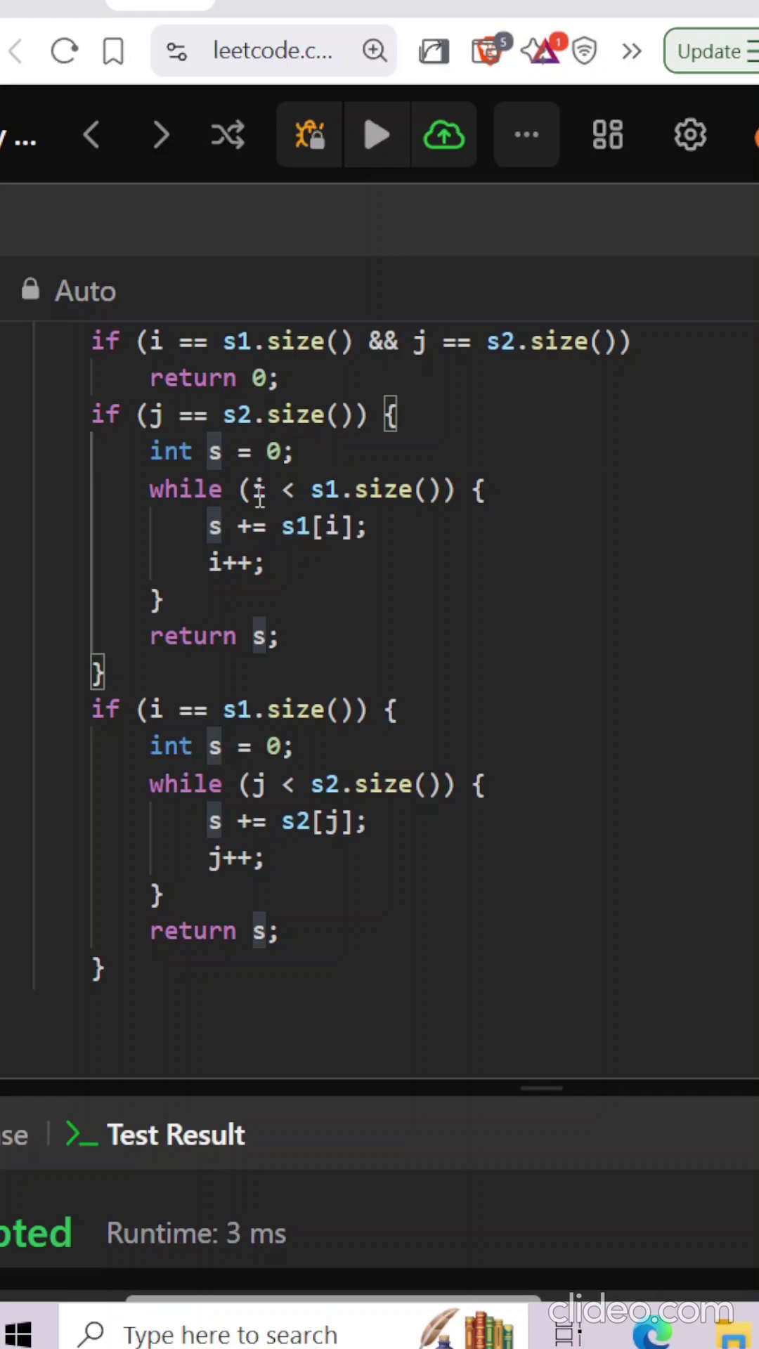
{"action": "left_click_drag", "start_coordinate": [372, 536], "coordinate": [208, 528]}
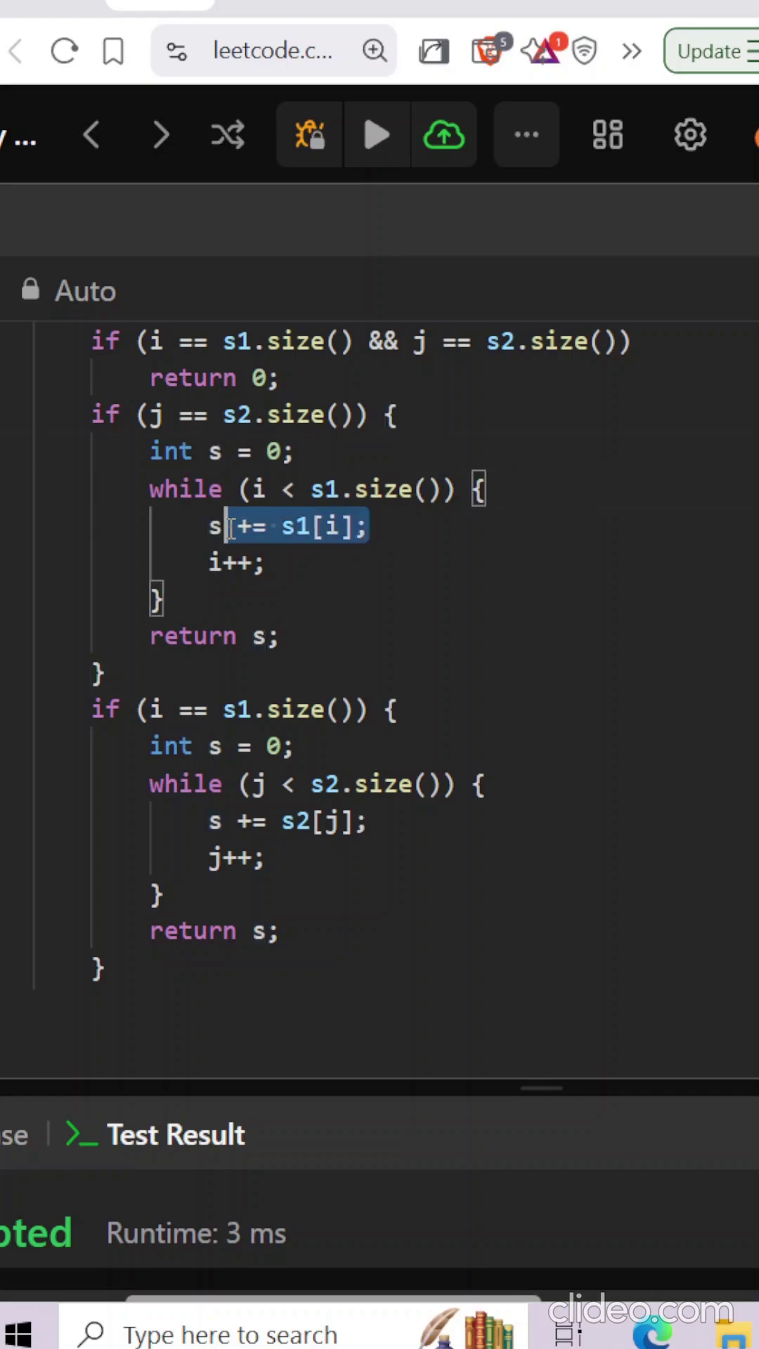
{"action": "left_click", "coordinate": [339, 526]}
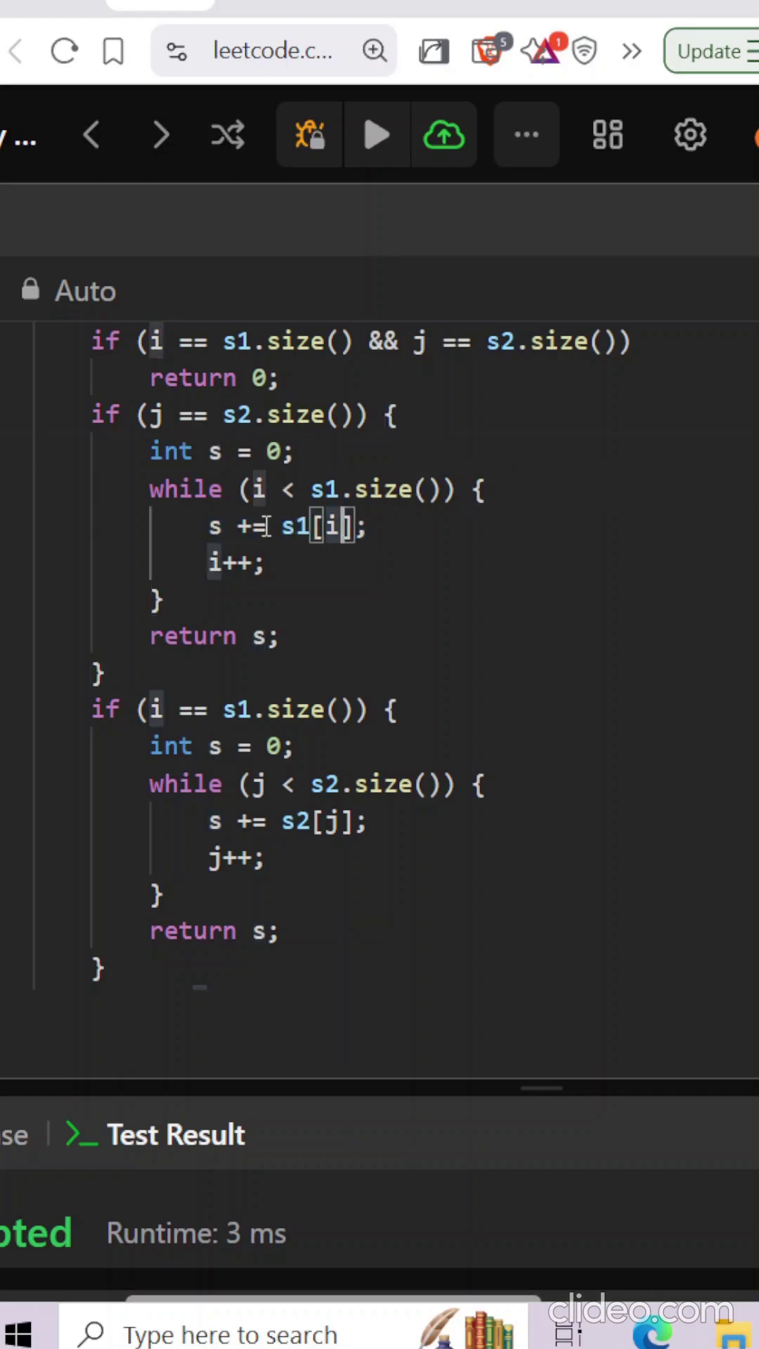
{"action": "scroll", "coordinate": [261, 517], "scroll_direction": "down", "scroll_amount": 2}
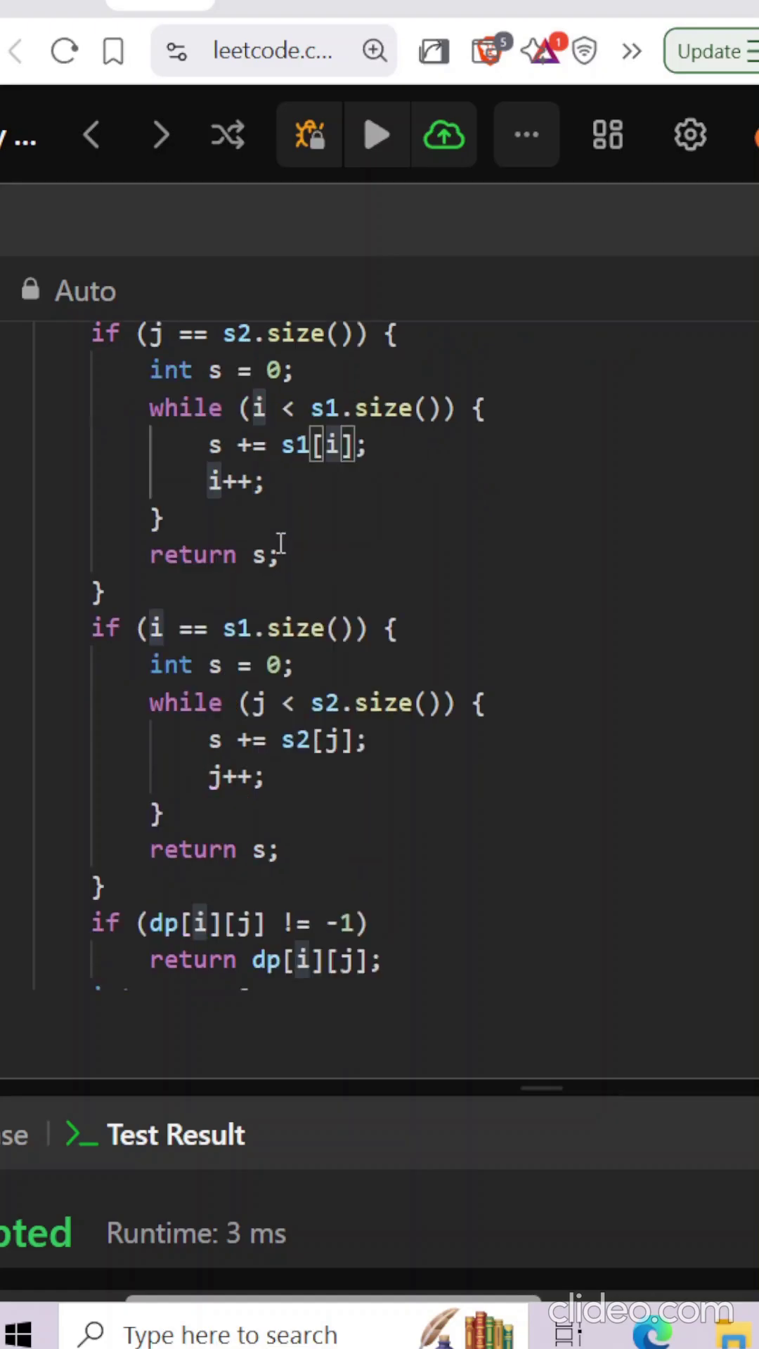
{"action": "scroll", "coordinate": [253, 508], "scroll_direction": "down", "scroll_amount": 3}
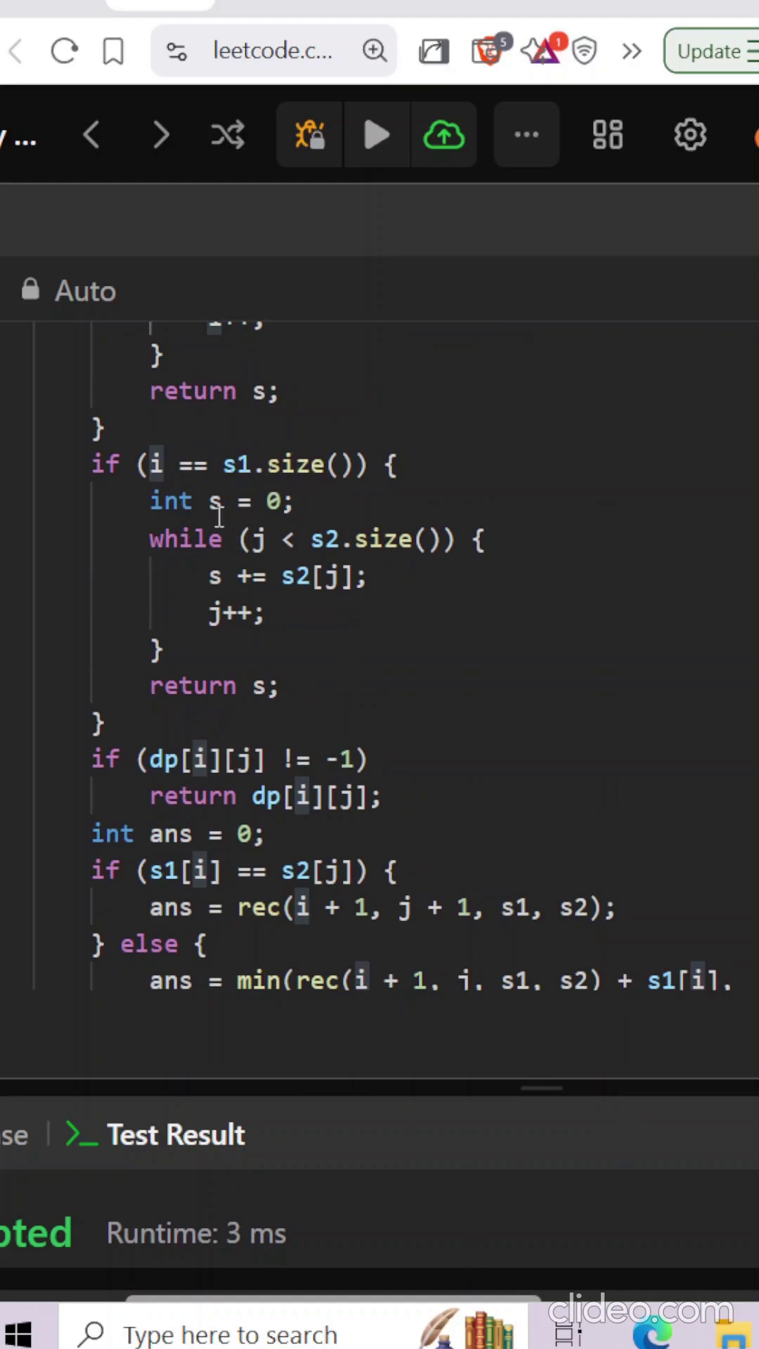
{"action": "left_click_drag", "start_coordinate": [208, 504], "coordinate": [317, 616]}
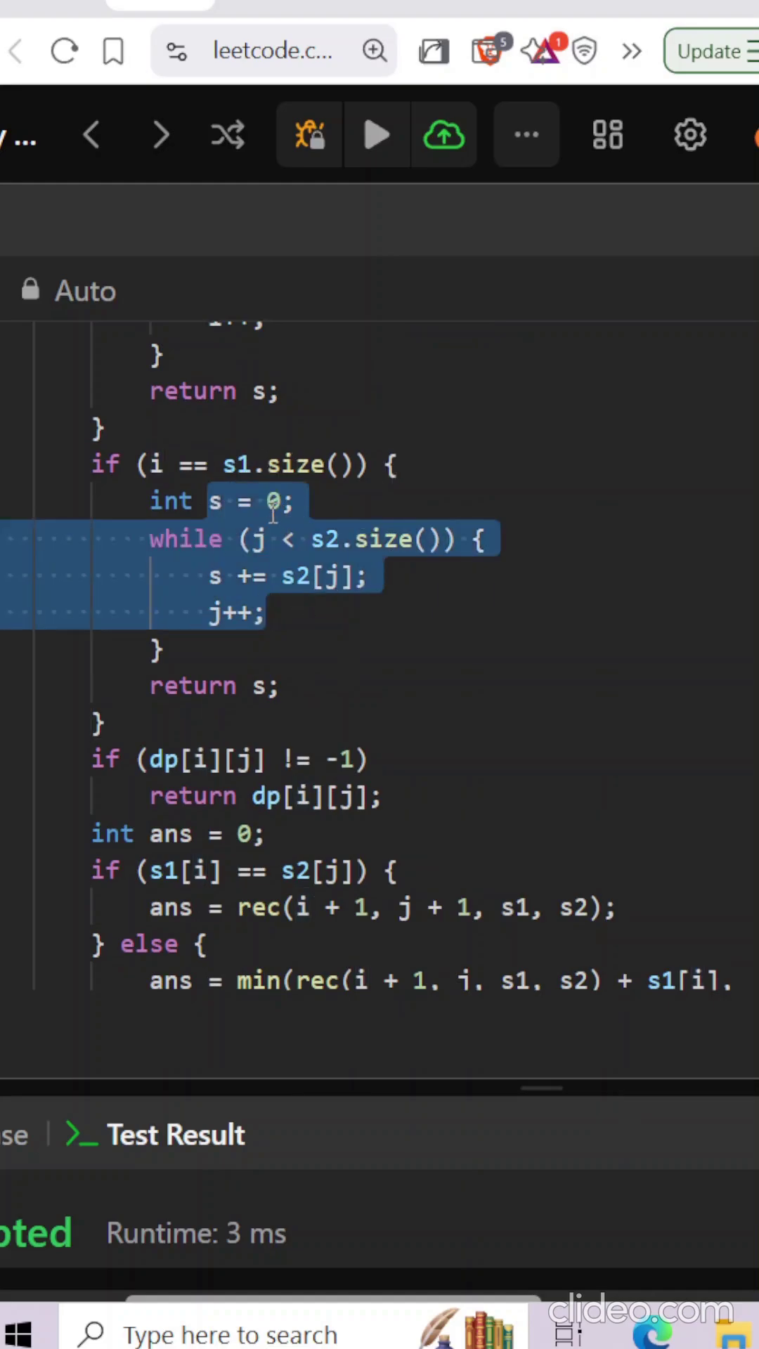
{"action": "scroll", "coordinate": [358, 548], "scroll_direction": "down", "scroll_amount": 2}
{"action": "scroll", "coordinate": [358, 548], "scroll_direction": "down", "scroll_amount": 2}
{"action": "scroll", "coordinate": [542, 506], "scroll_direction": "down", "scroll_amount": 2}
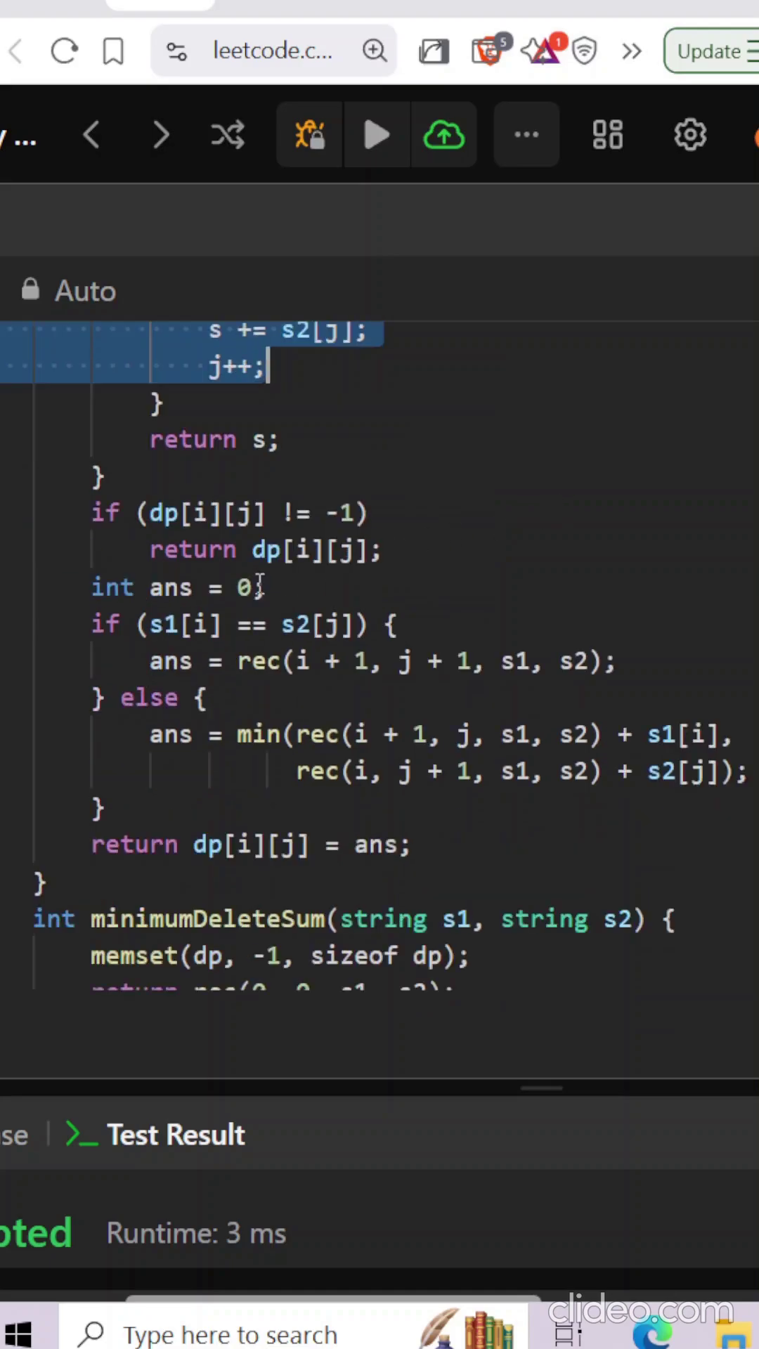
{"action": "left_click_drag", "start_coordinate": [385, 549], "coordinate": [92, 512]}
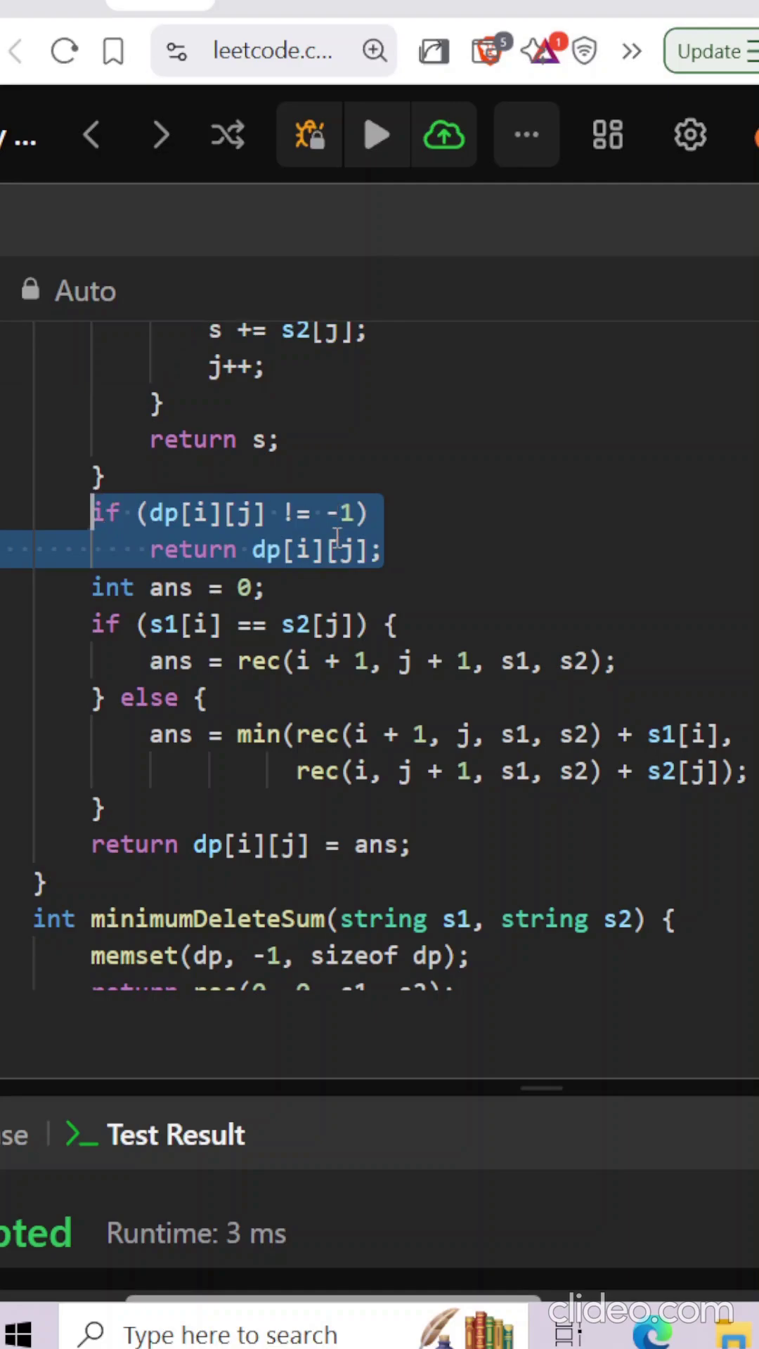
{"action": "scroll", "coordinate": [377, 549], "scroll_direction": "down", "scroll_amount": 2}
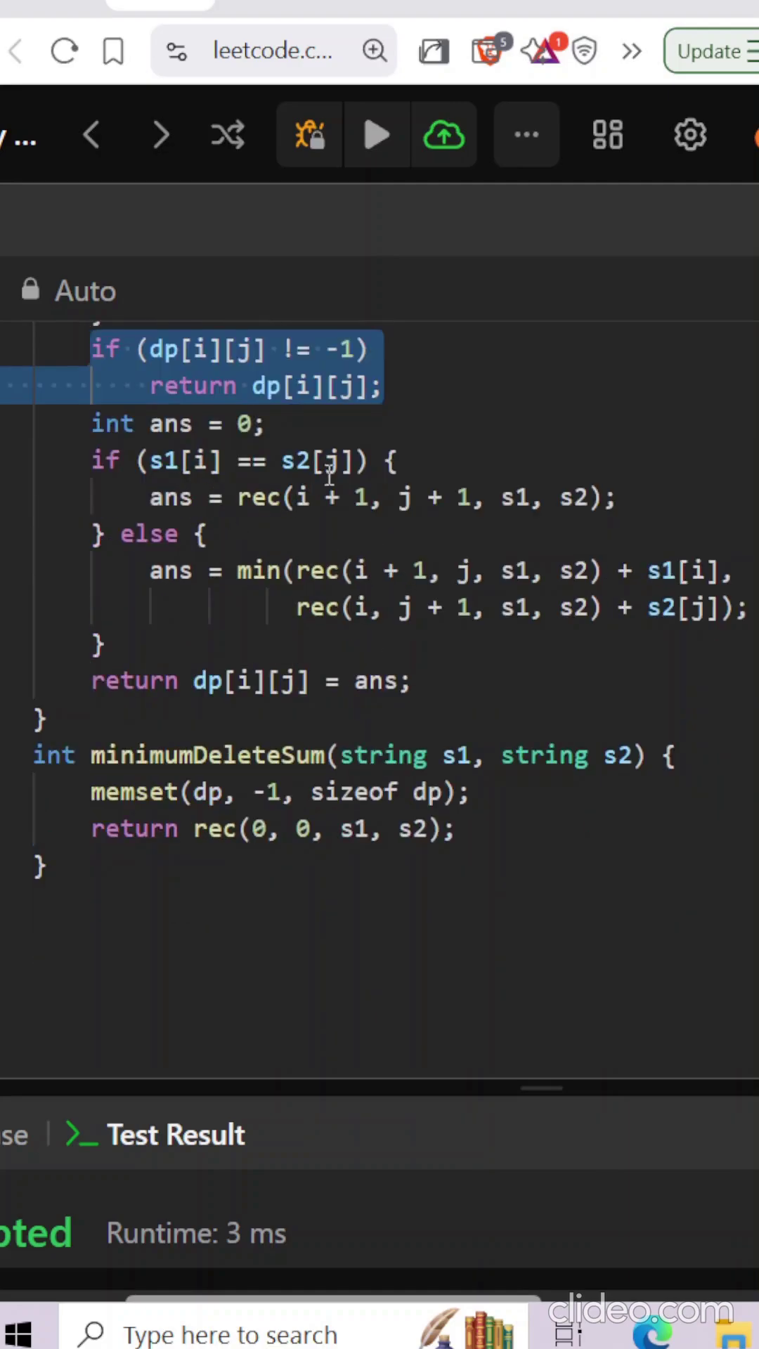
{"action": "left_click_drag", "start_coordinate": [238, 496], "coordinate": [462, 491]}
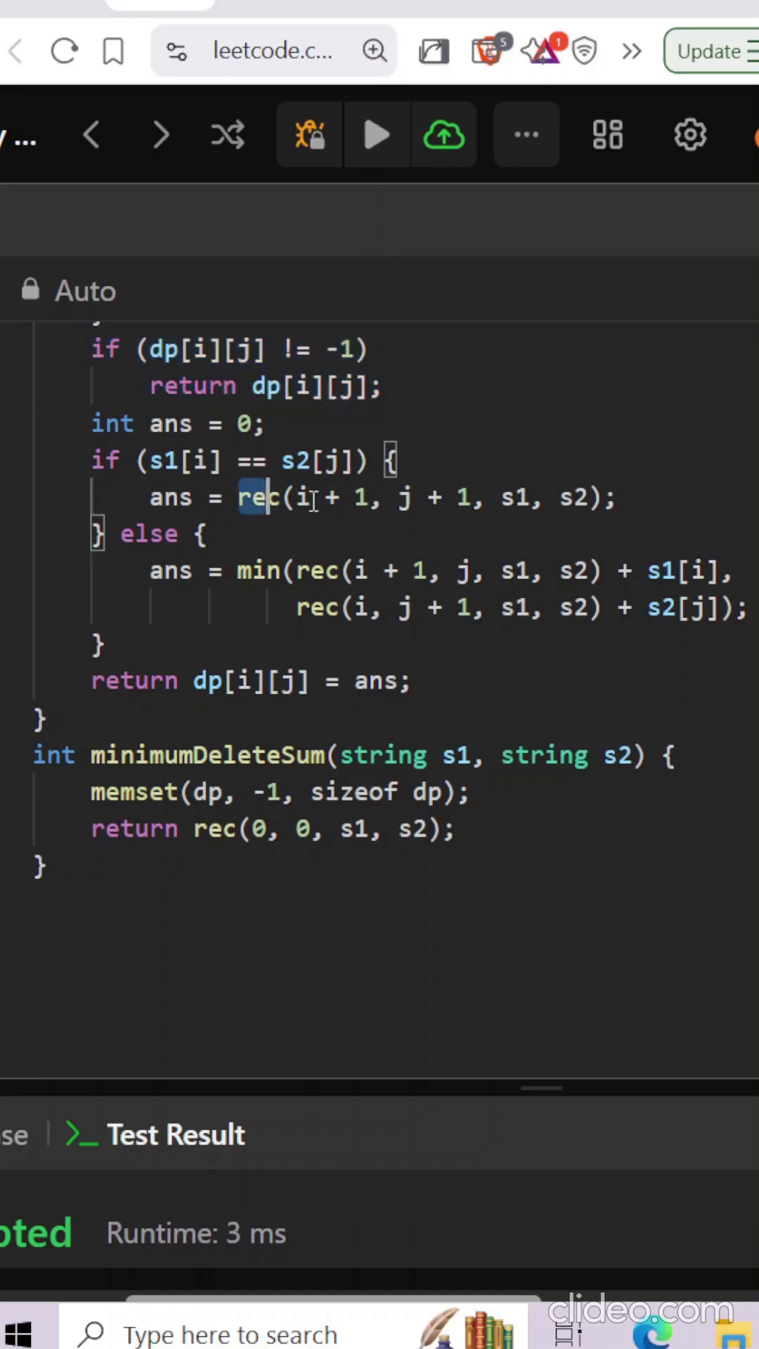
{"action": "left_click", "coordinate": [204, 560]}
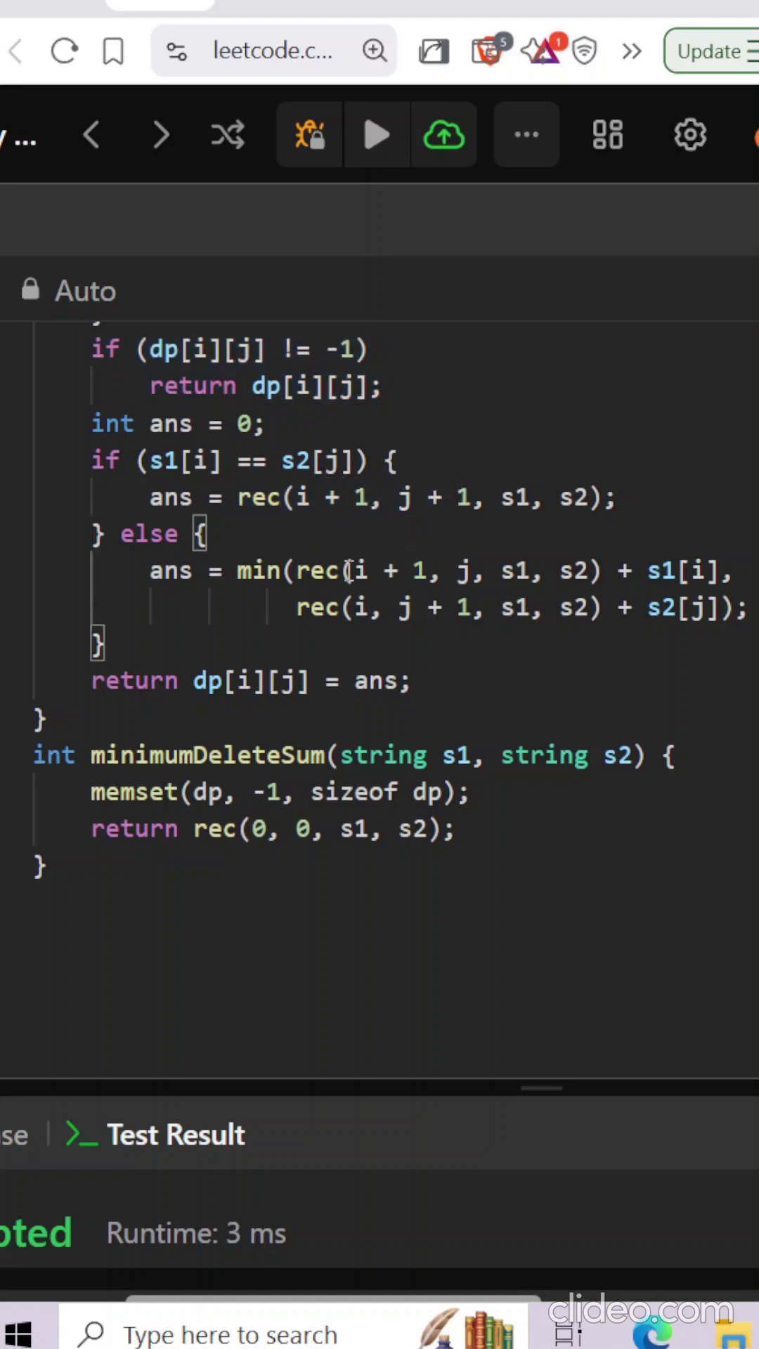
{"action": "left_click_drag", "start_coordinate": [341, 570], "coordinate": [400, 570]}
{"action": "left_click", "coordinate": [635, 571]}
{"action": "left_click_drag", "start_coordinate": [645, 571], "coordinate": [730, 570]}
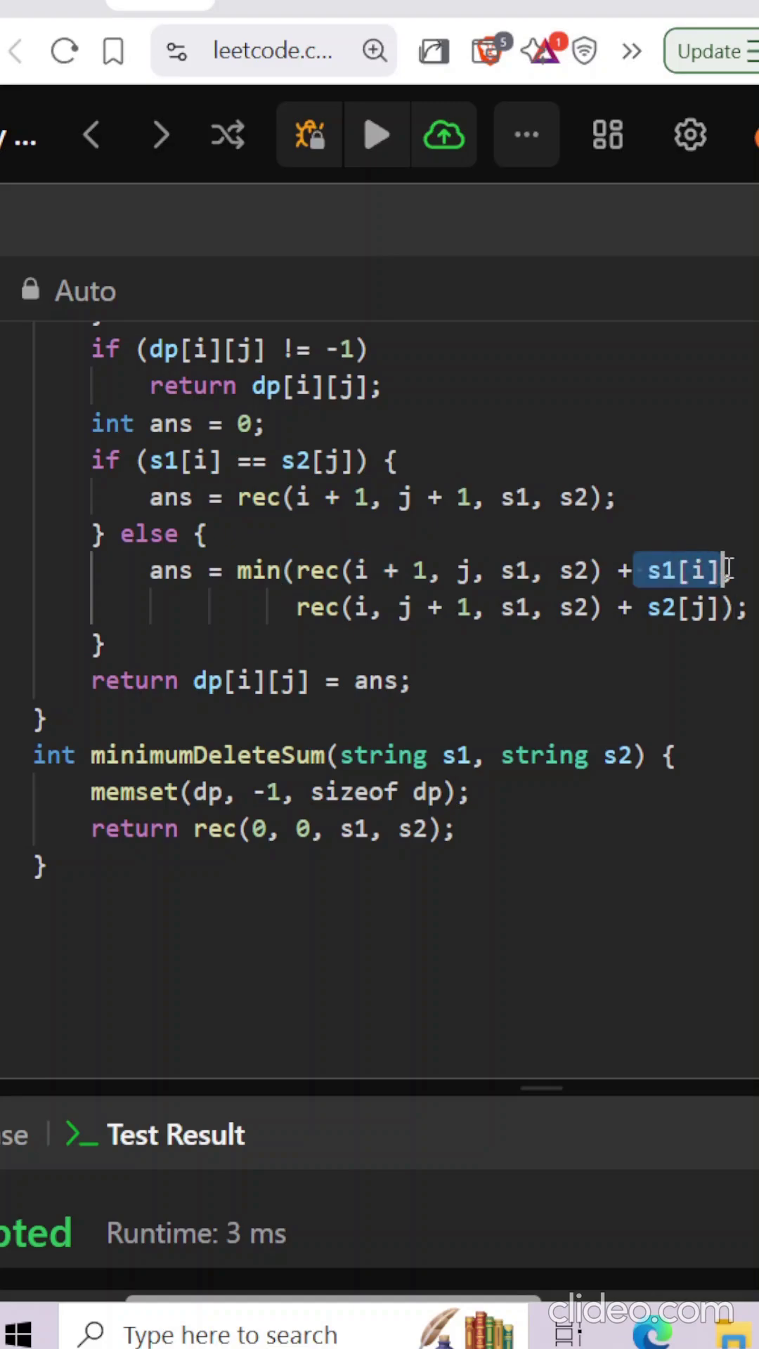
{"action": "left_click", "coordinate": [453, 608]}
{"action": "left_click_drag", "start_coordinate": [394, 609], "coordinate": [458, 608]}
{"action": "left_click_drag", "start_coordinate": [646, 609], "coordinate": [727, 609]}
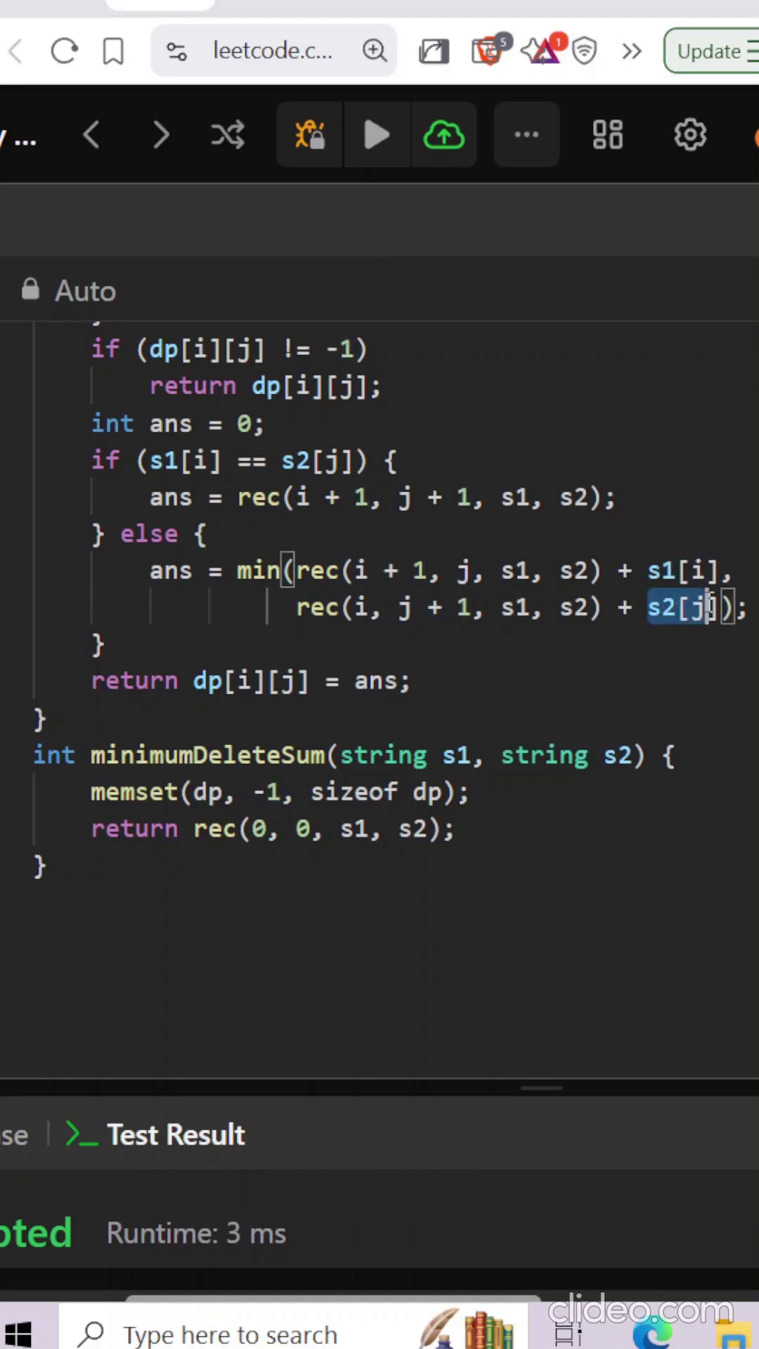
{"action": "left_click_drag", "start_coordinate": [196, 682], "coordinate": [413, 680]}
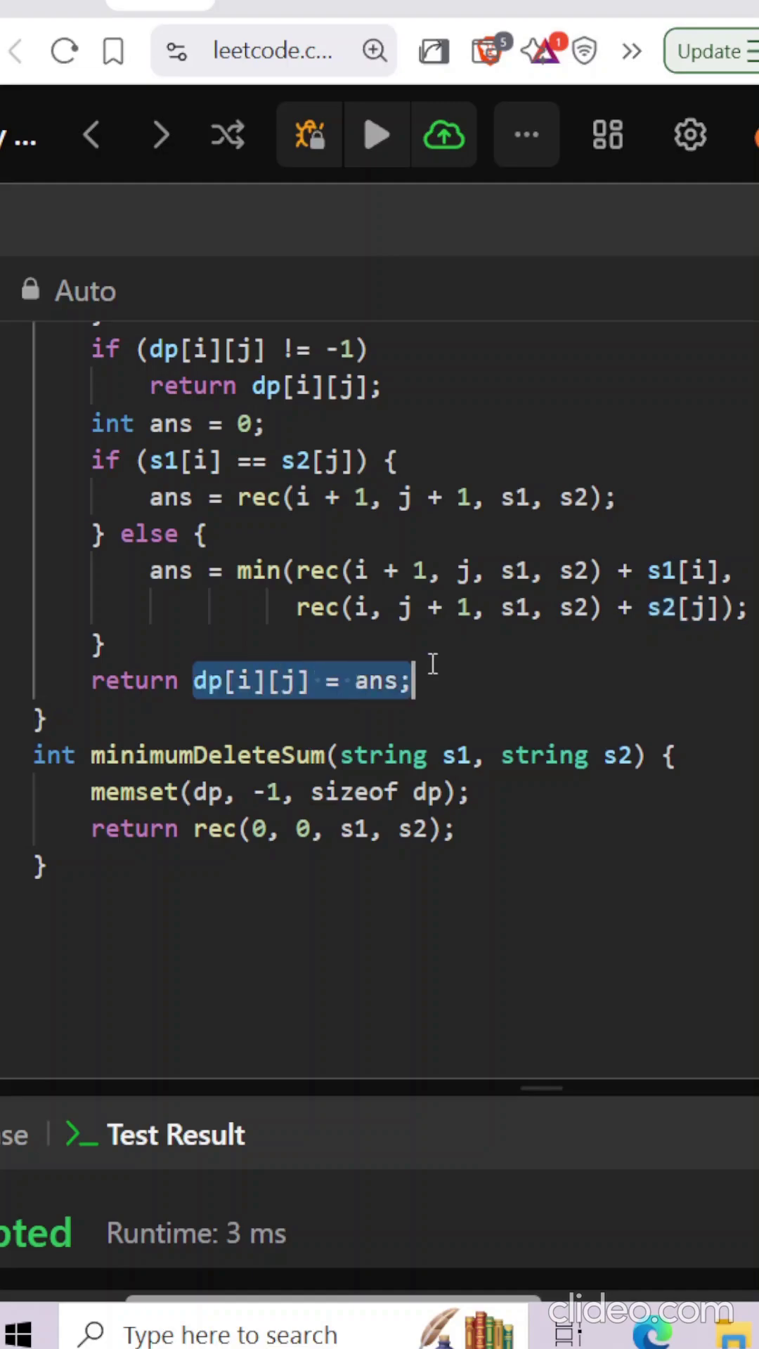